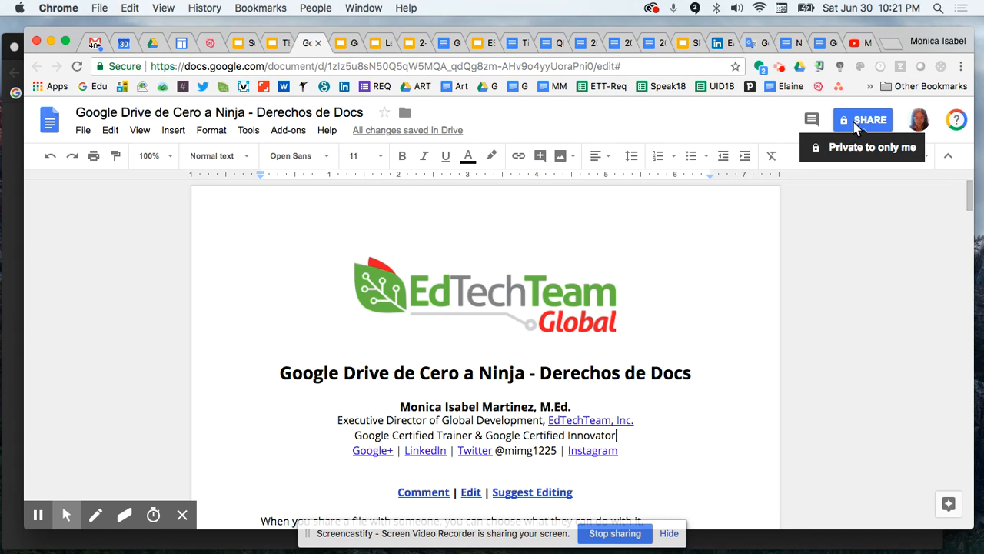
Open the document's sharing dialog and review the permission levels available for invited people
click(854, 118)
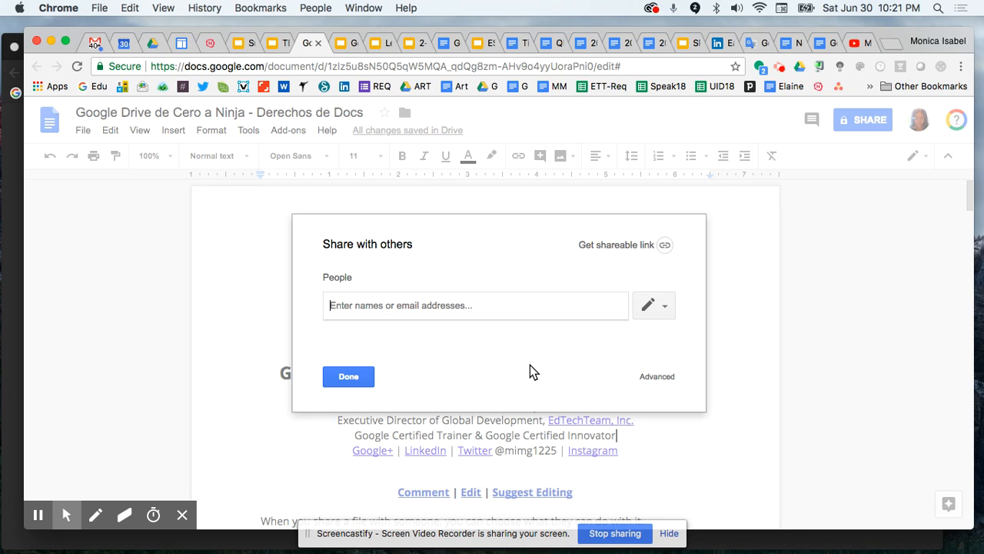
click(665, 312)
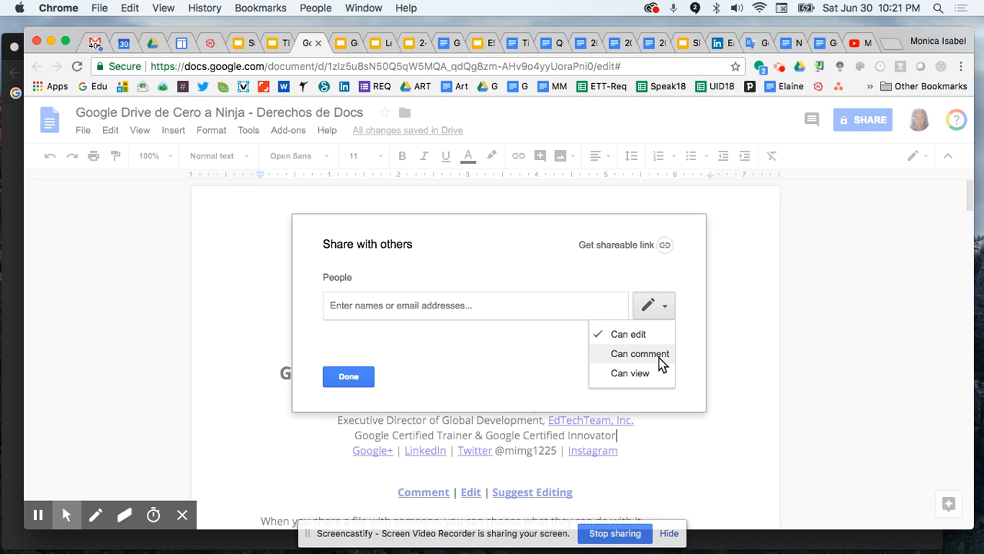
click(489, 301)
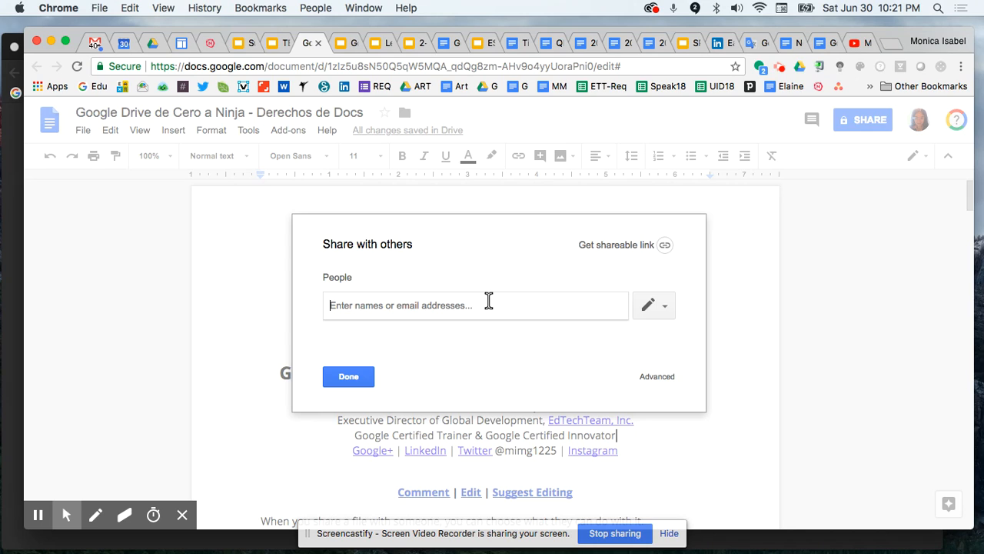
click(659, 311)
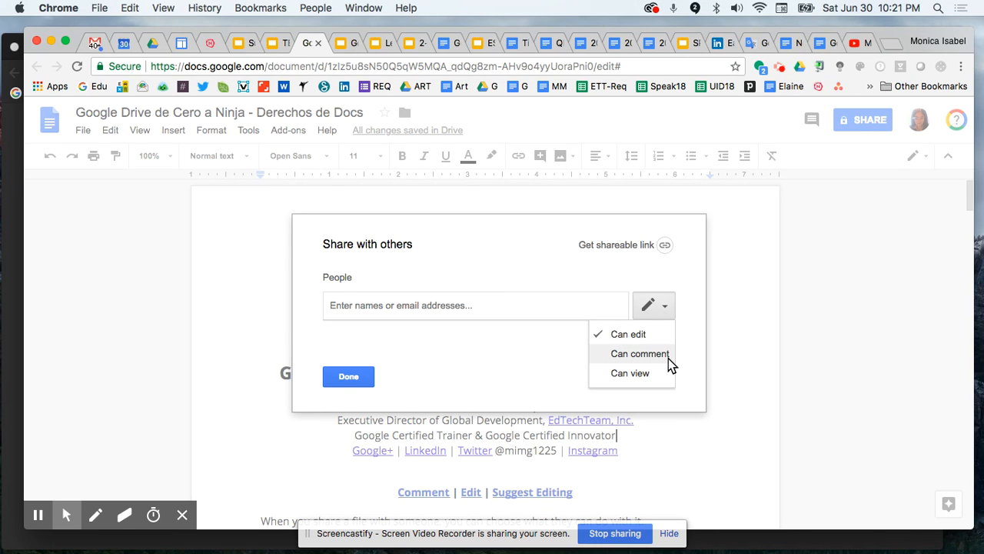
click(563, 355)
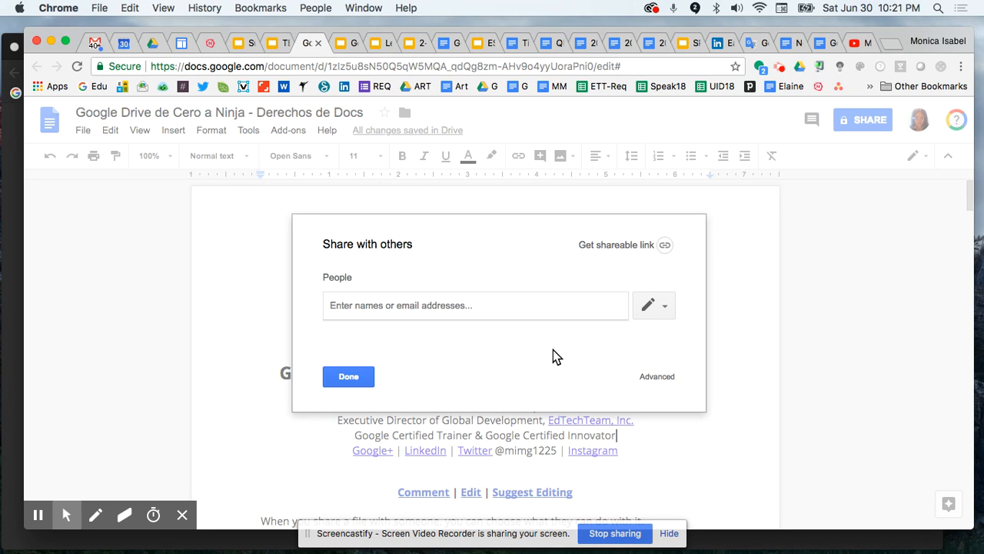
In the advanced sharing settings, turn on access for anyone with the link as Can comment, and save it
click(657, 378)
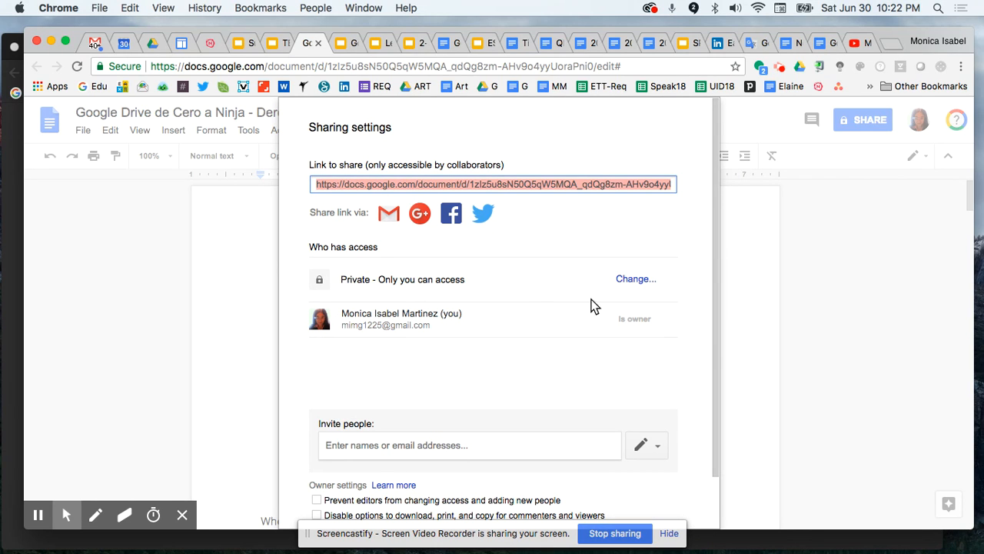
click(640, 283)
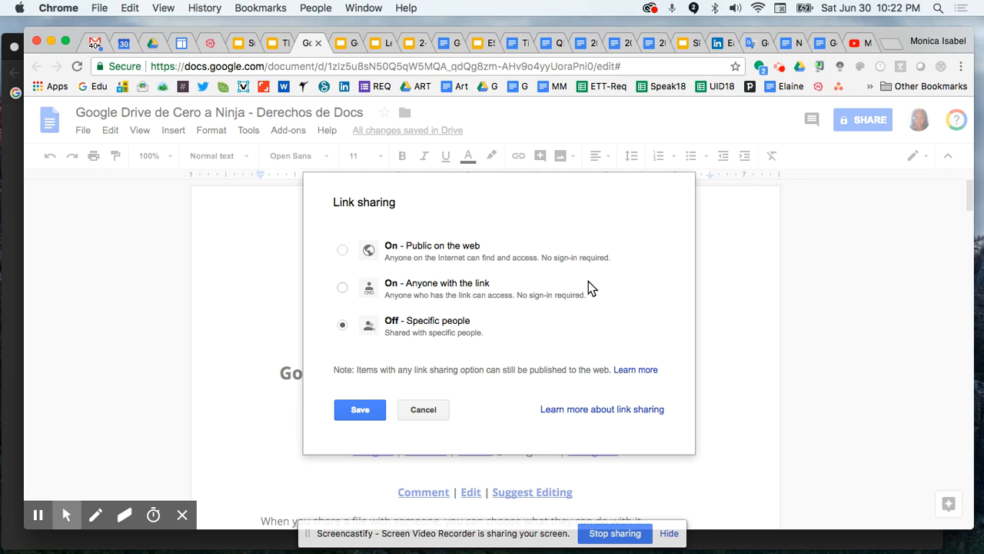
click(342, 288)
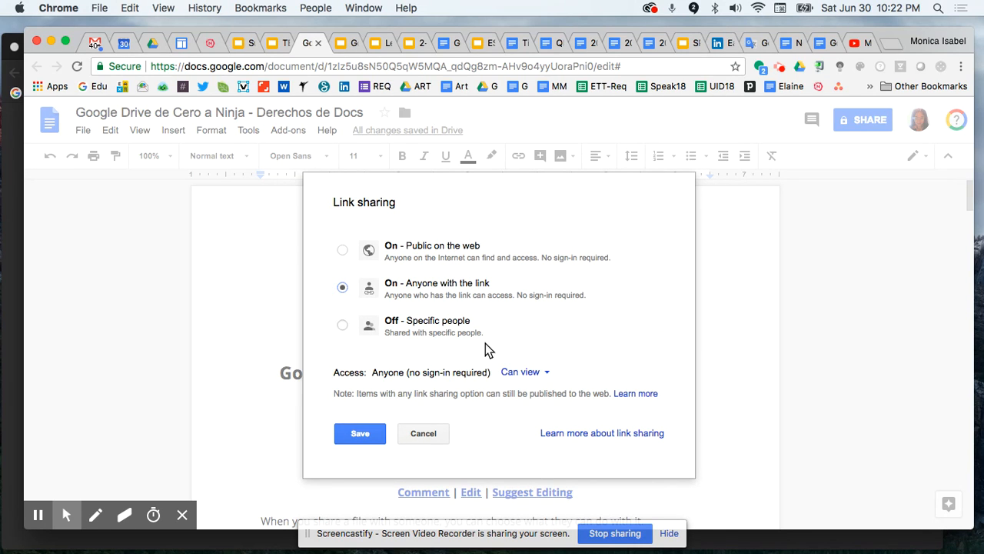
click(533, 377)
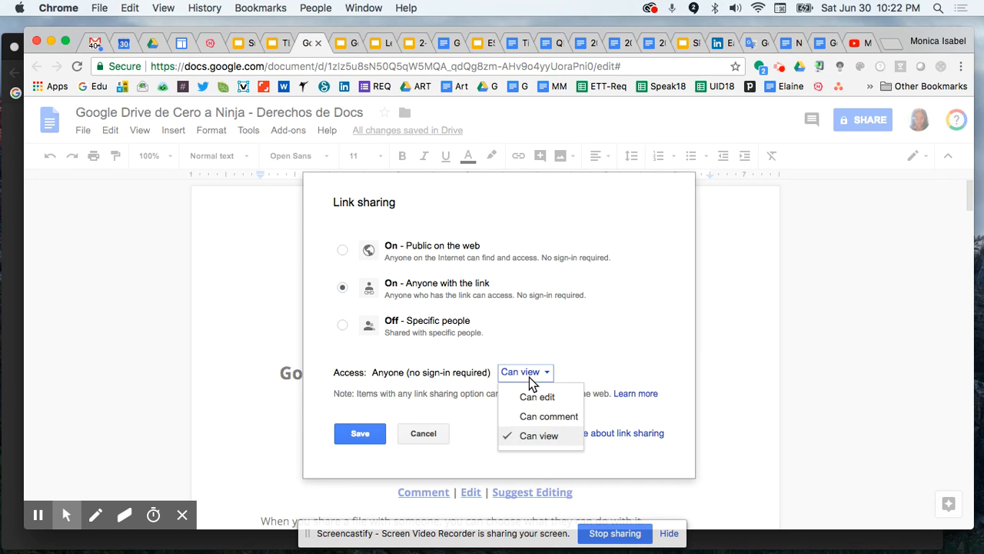
click(560, 417)
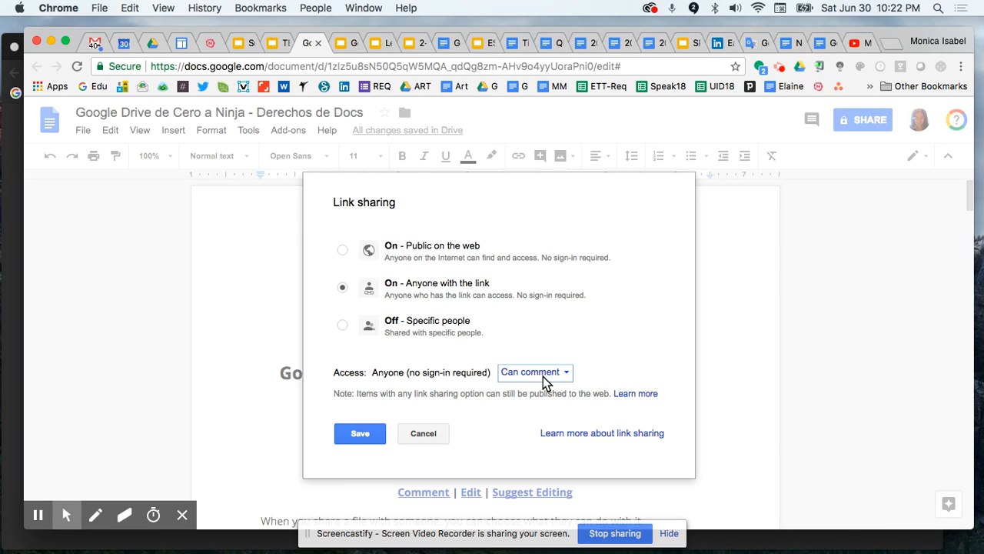
click(558, 380)
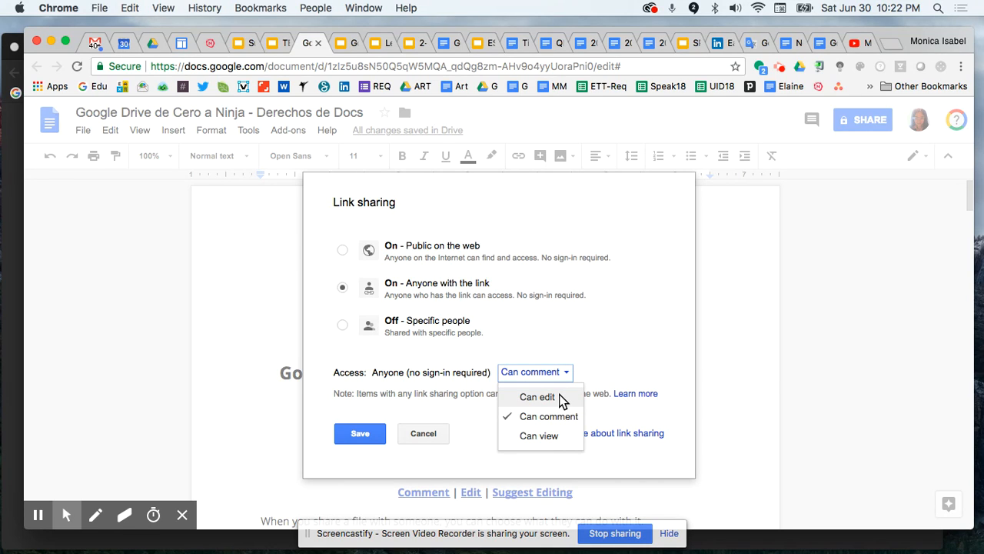
click(573, 419)
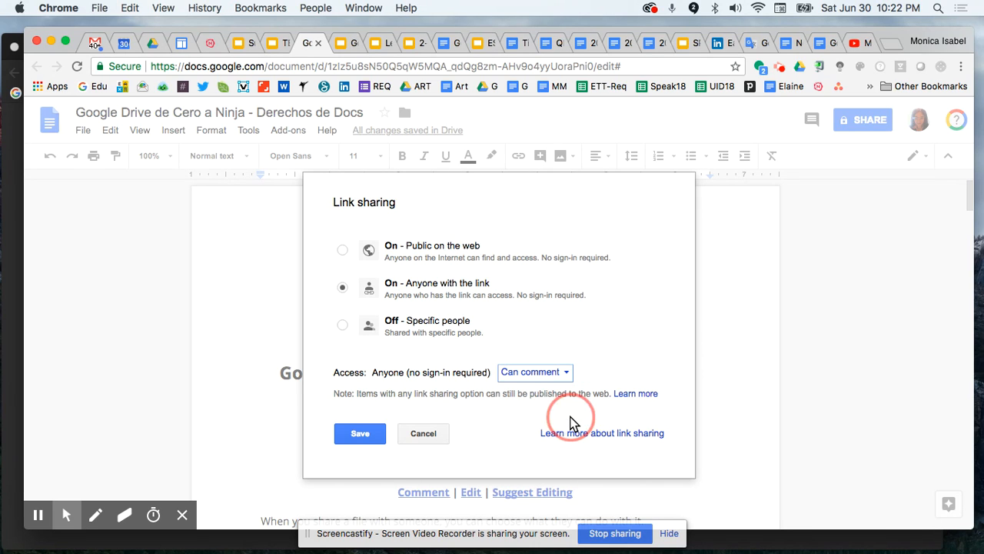
click(348, 439)
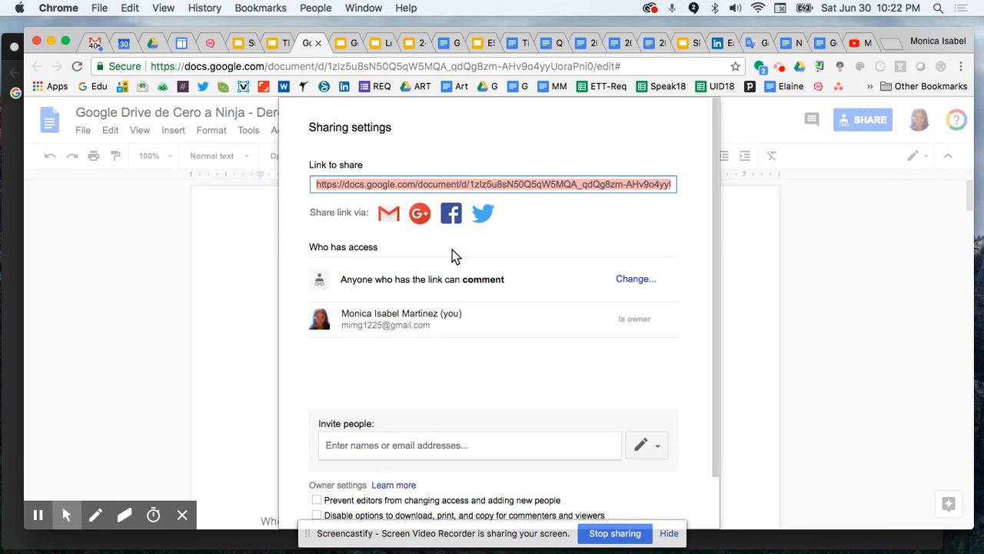
scroll(457, 346, down, 2)
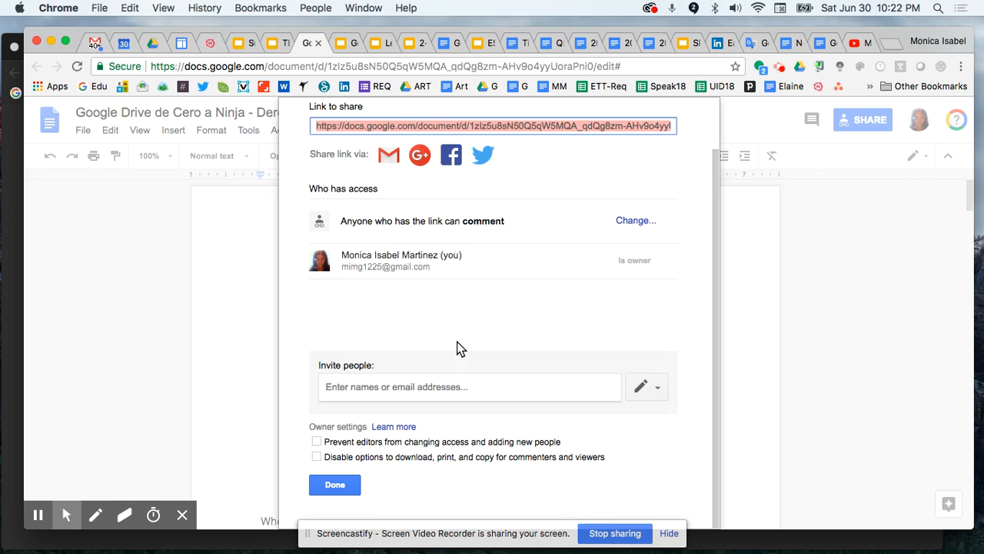
click(336, 497)
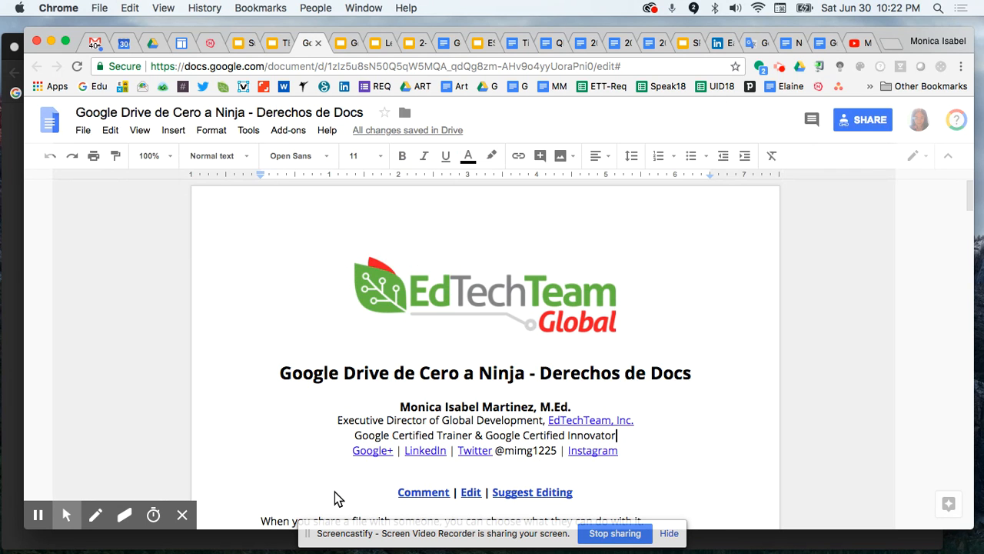
Reopen the document's sharing dialog and copy its shareable link
scroll(402, 371, down, 3)
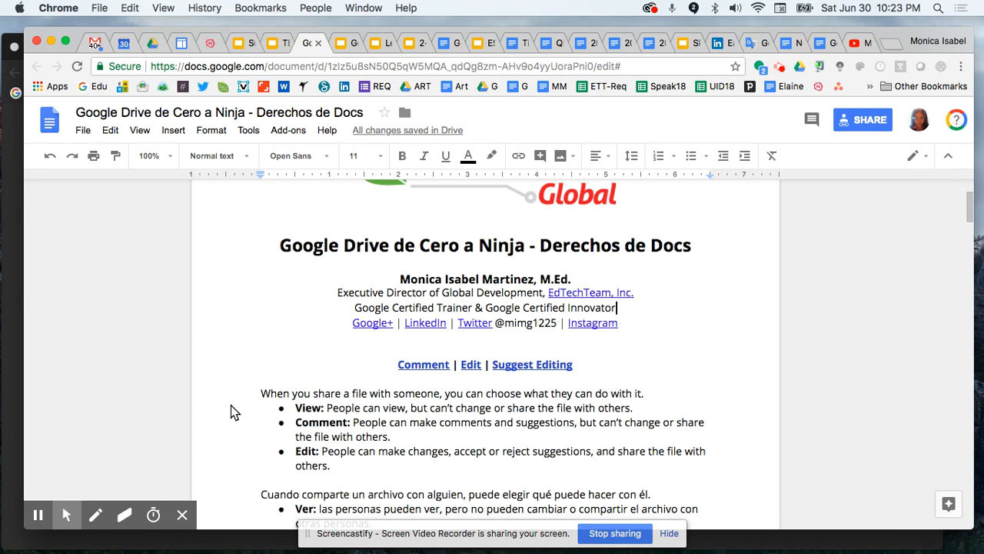
scroll(583, 333, up, 3)
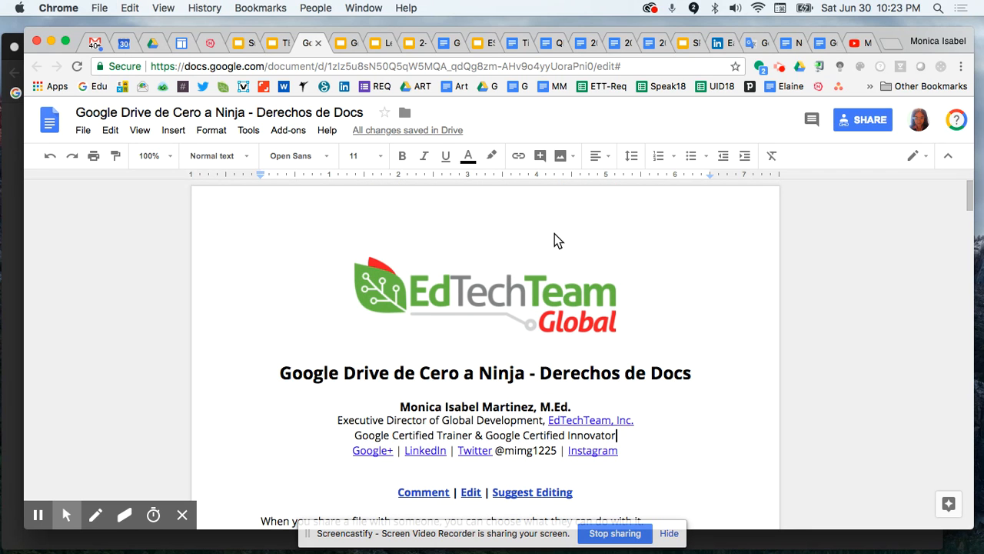
click(864, 121)
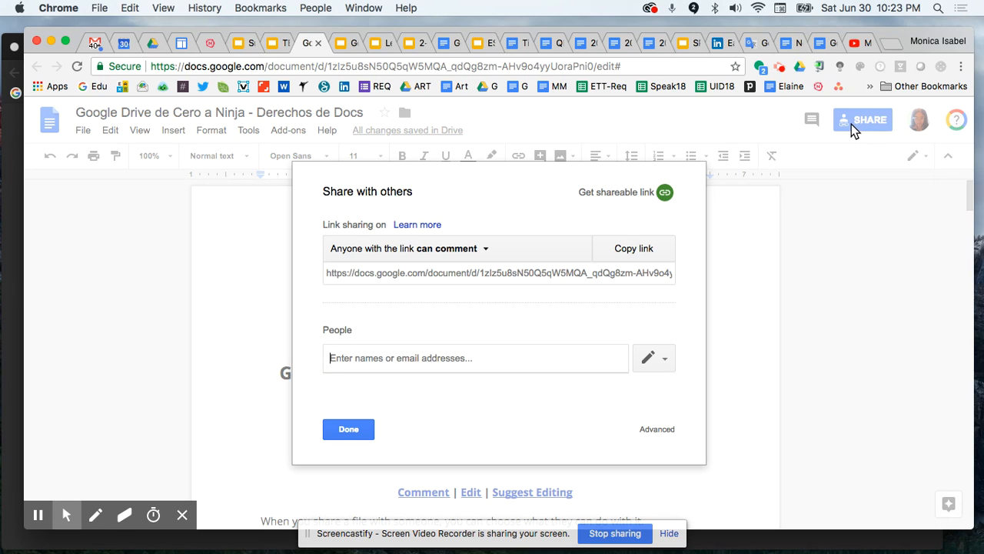
click(526, 271)
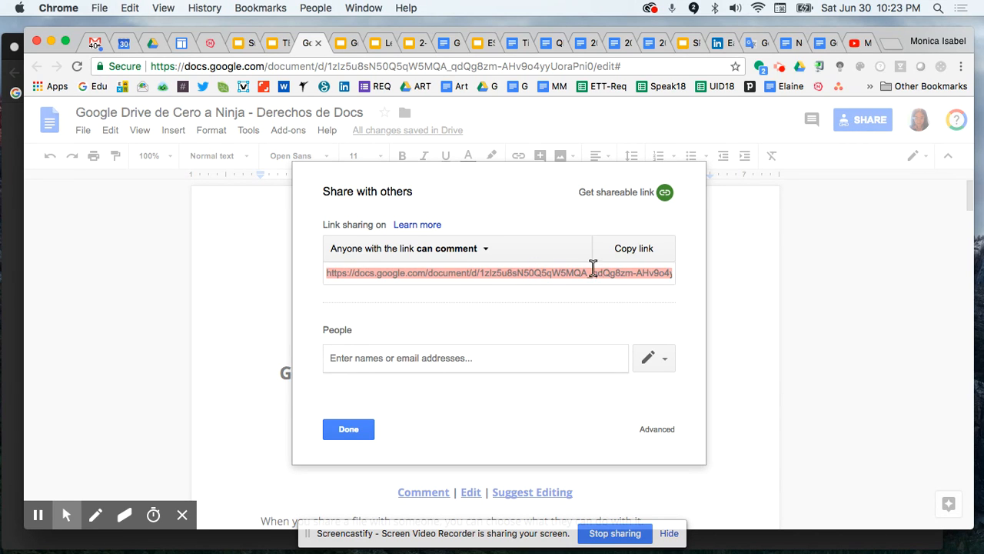
click(634, 250)
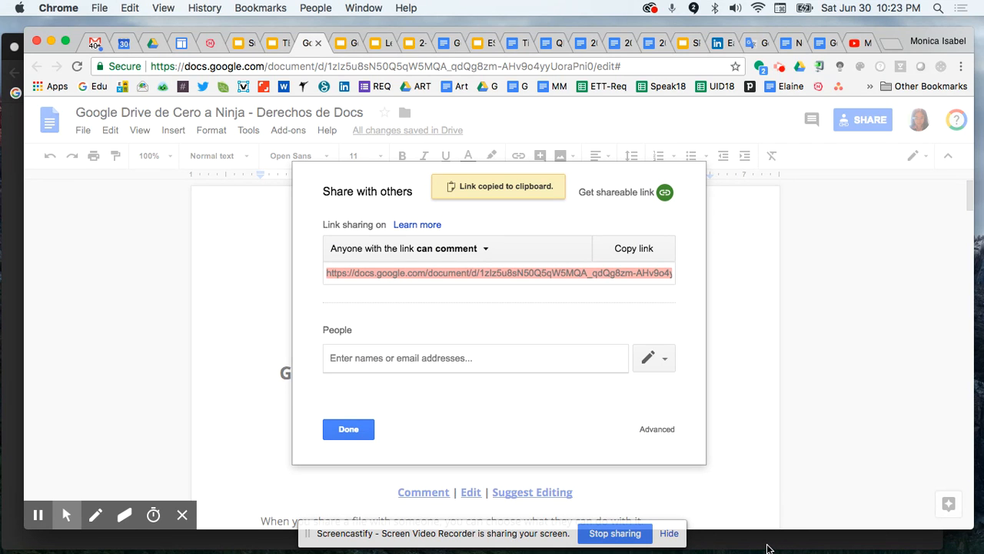
Open the copied document link in an incognito window and check which editing mode it offers
key(super+shift+n)
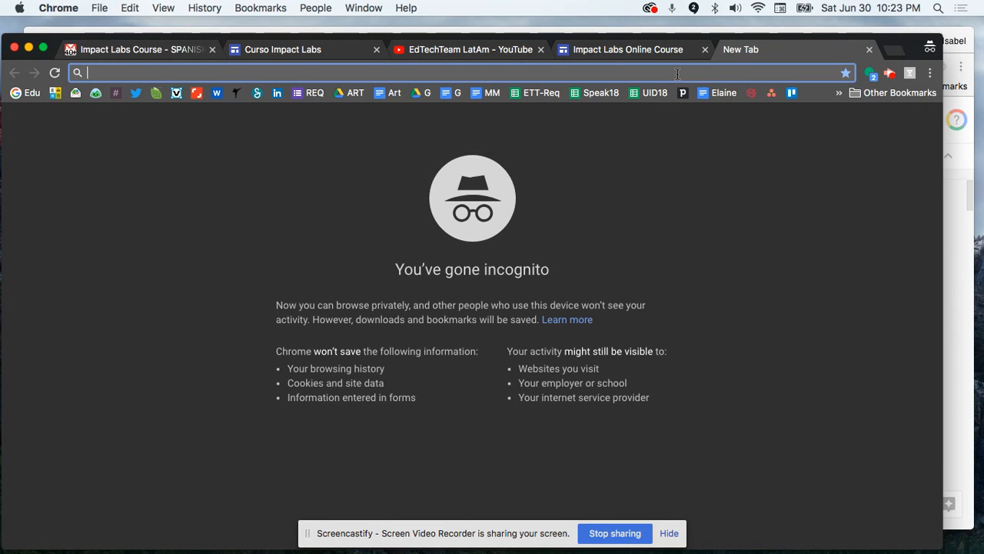
key(super+v)
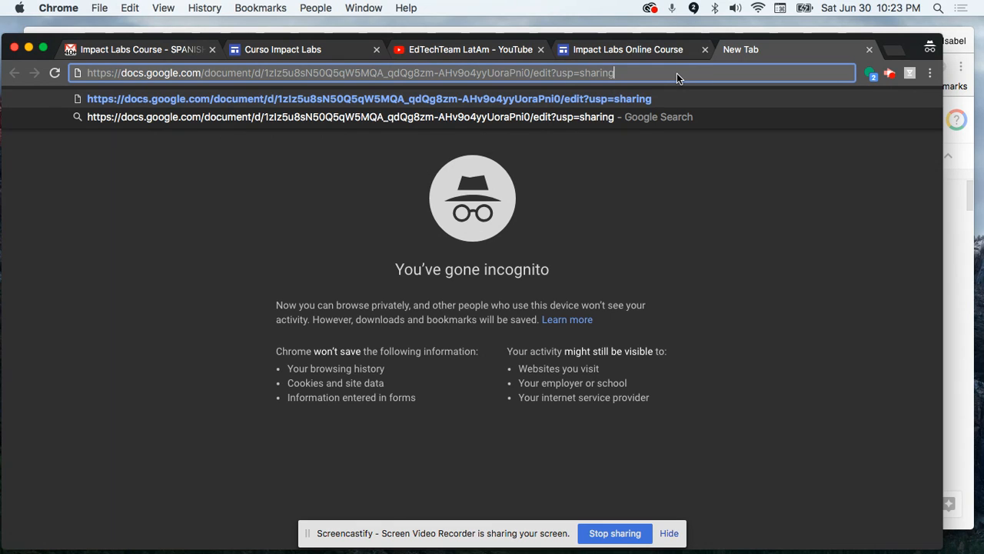
key(Return)
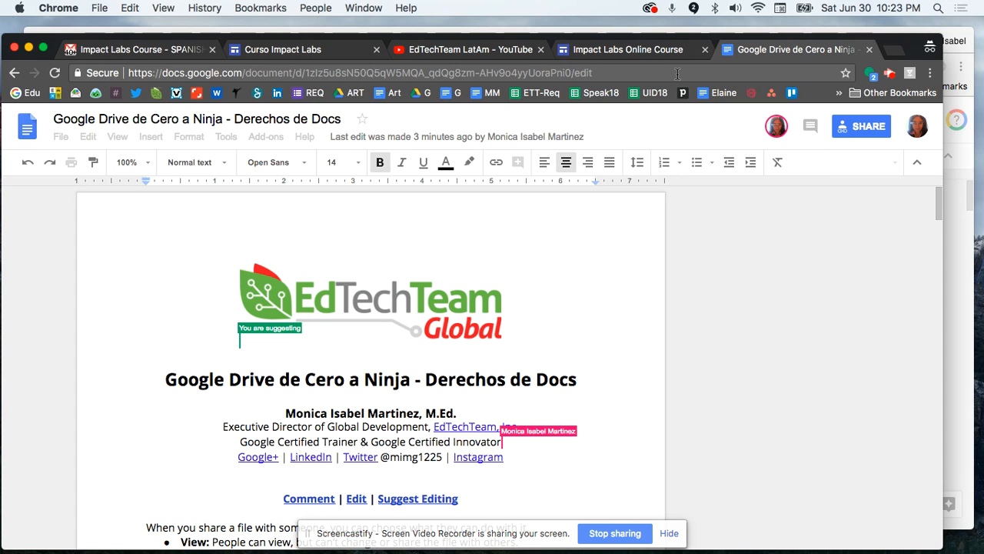
scroll(484, 366, down, 5)
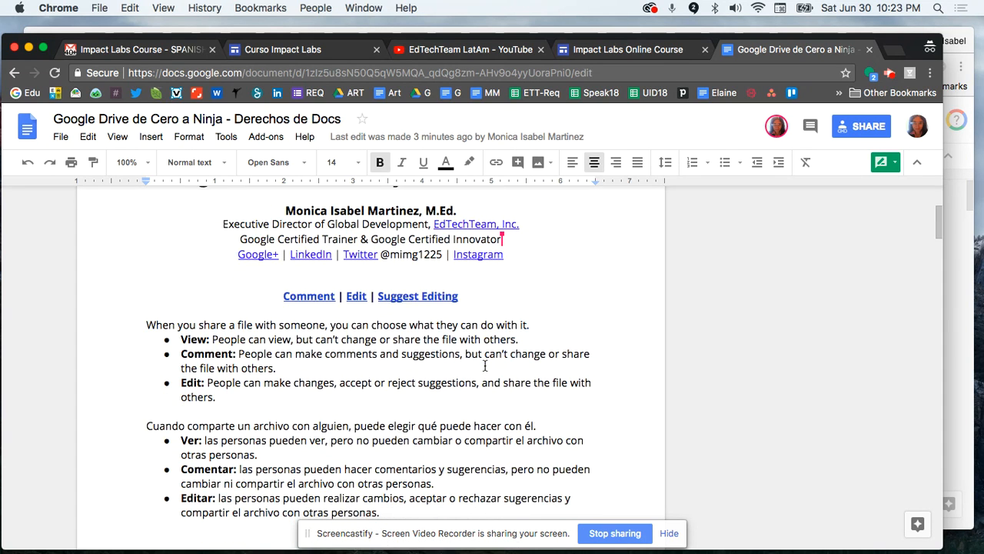
scroll(485, 366, down, 1)
scroll(485, 366, up, 5)
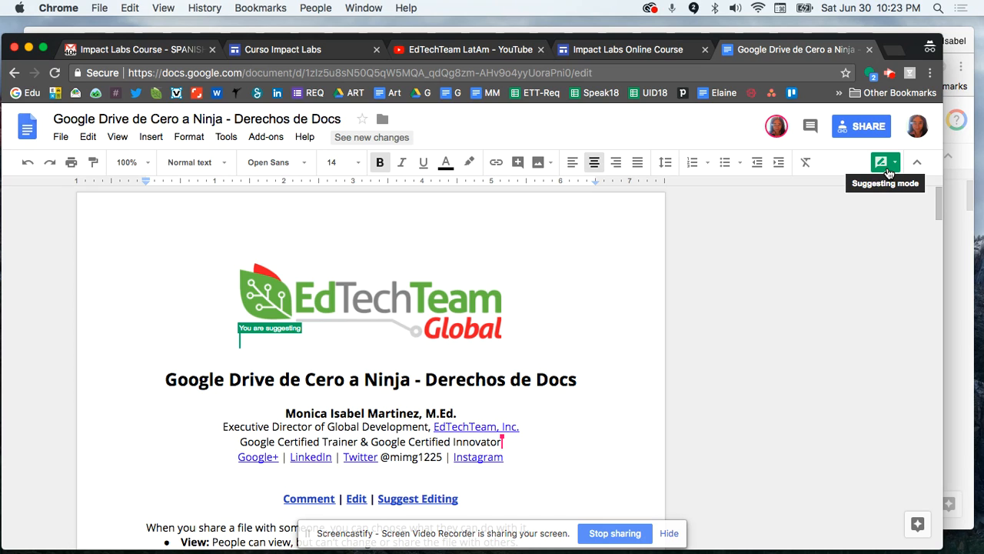
In the "Suggest changes to a file" heading, suggest replacing the "c" of "changes" with "C"
scroll(419, 362, down, 10)
scroll(419, 361, down, 15)
scroll(419, 362, down, 15)
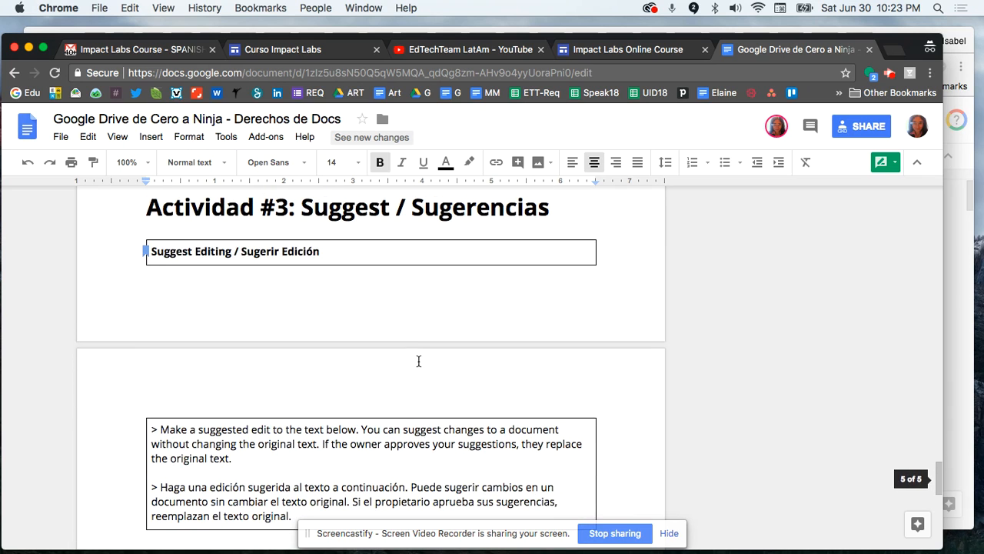
scroll(332, 441, down, 3)
scroll(332, 440, down, 4)
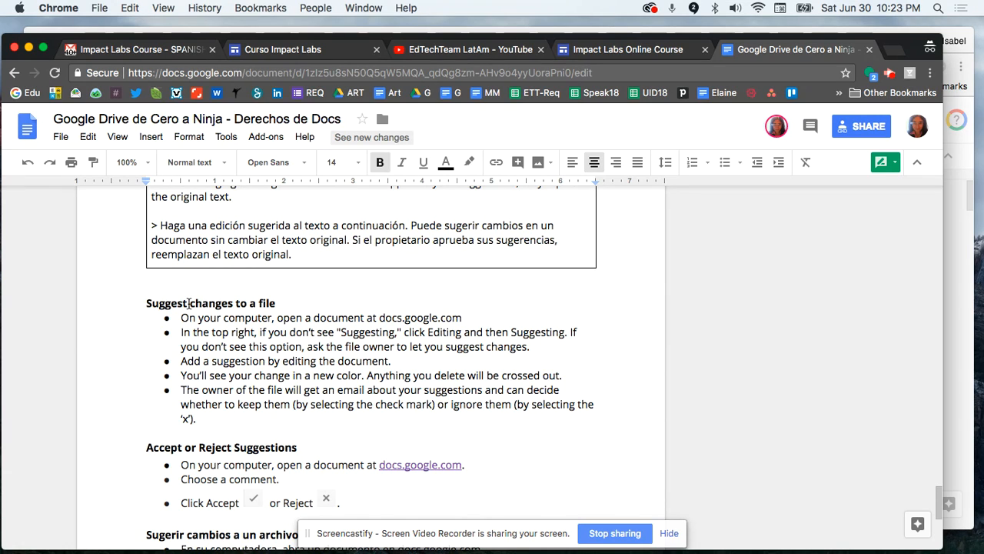
click(191, 304)
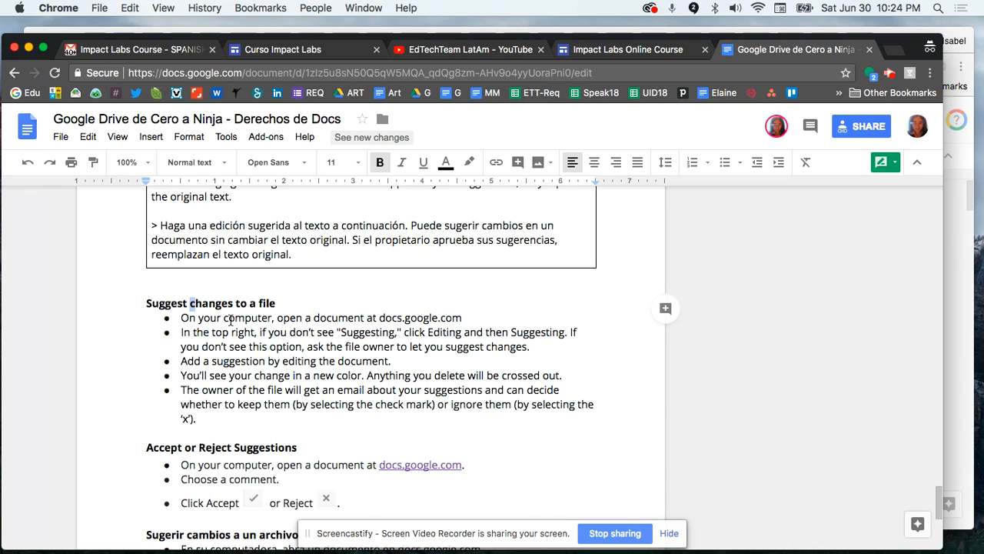
text(C)
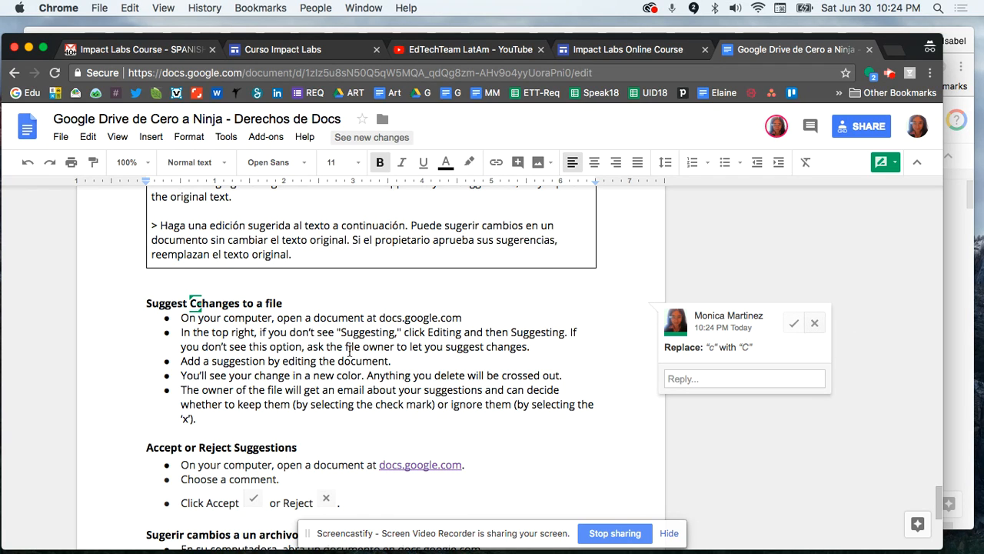
Suggest replacing the "f" of "file" with "F" in the same heading
click(228, 332)
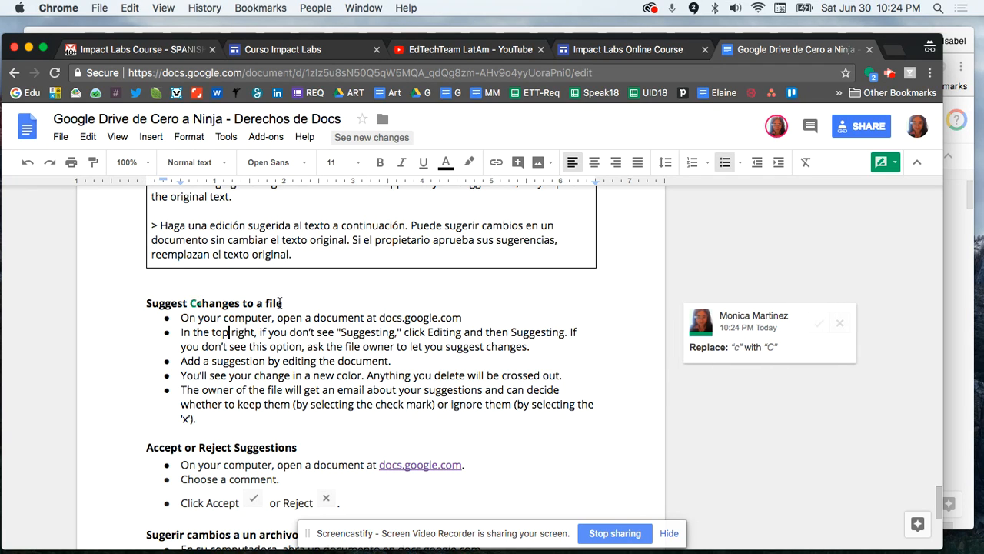
drag(265, 303, 271, 303)
click(269, 303)
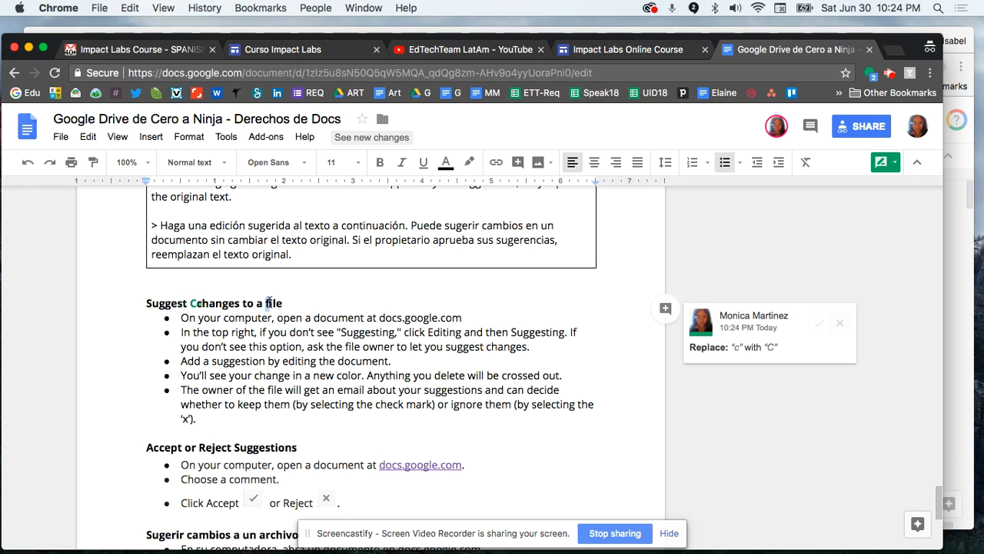
text(F)
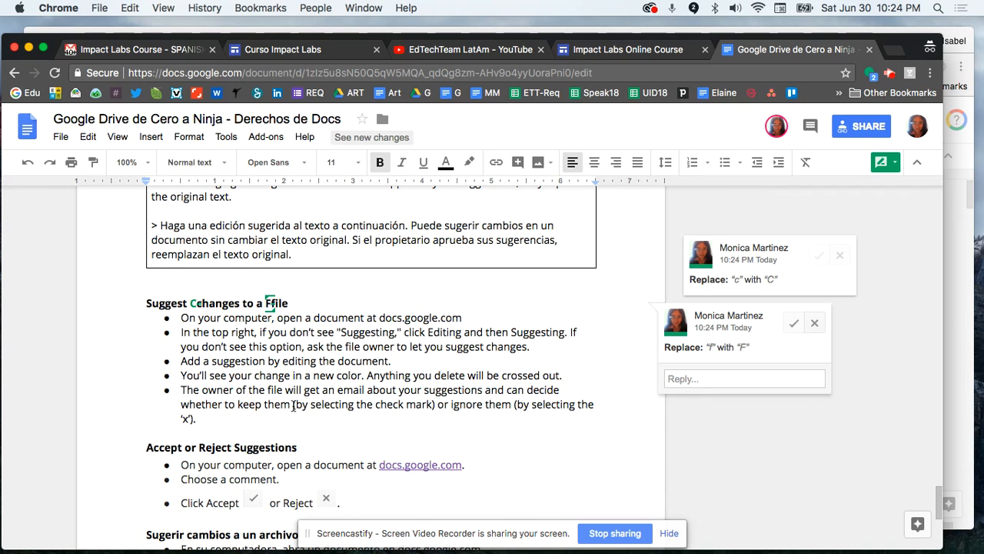
Suggest deleting "(by selecting the check mark)" from the last bullet under that heading
drag(293, 404, 436, 405)
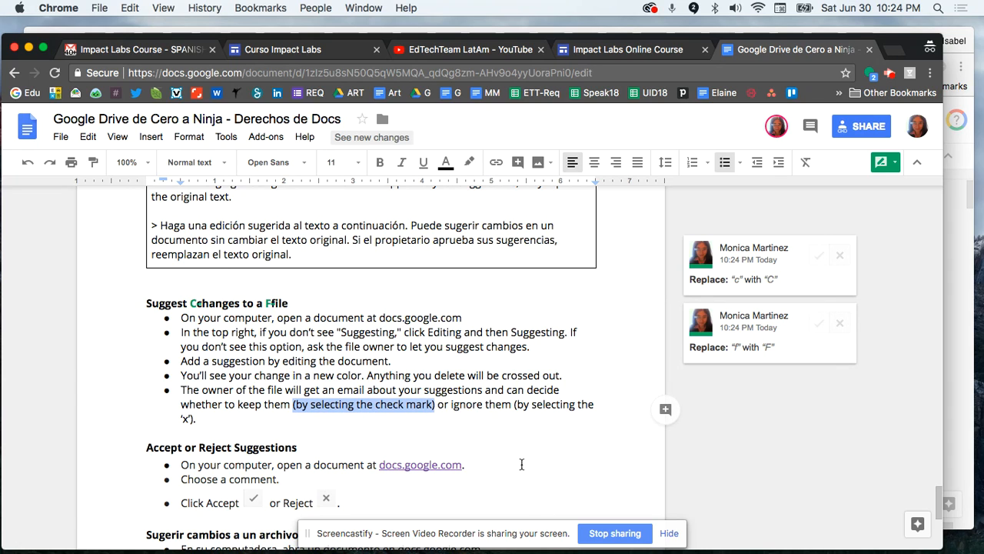
key(BackSpace)
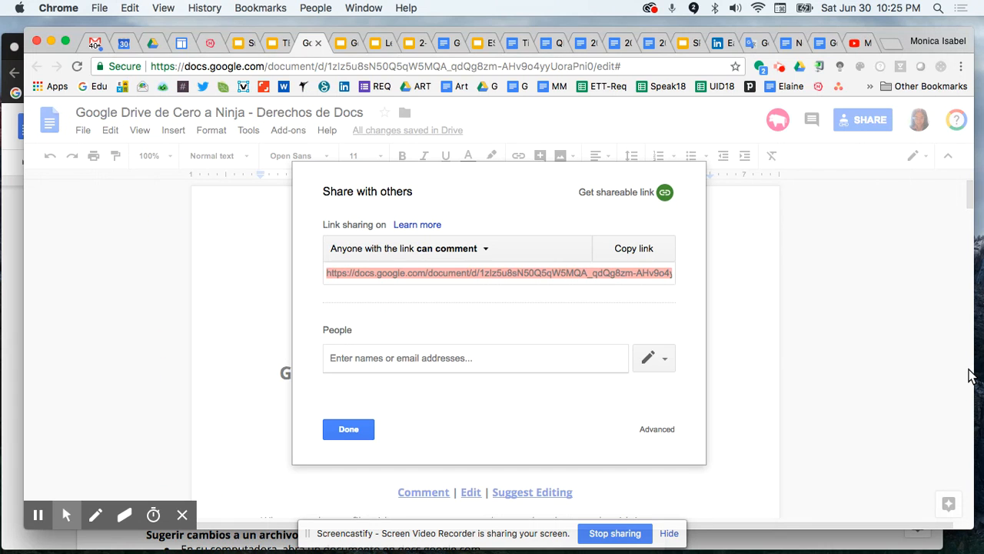
Close the sharing dialog in the document owner's window
click(362, 429)
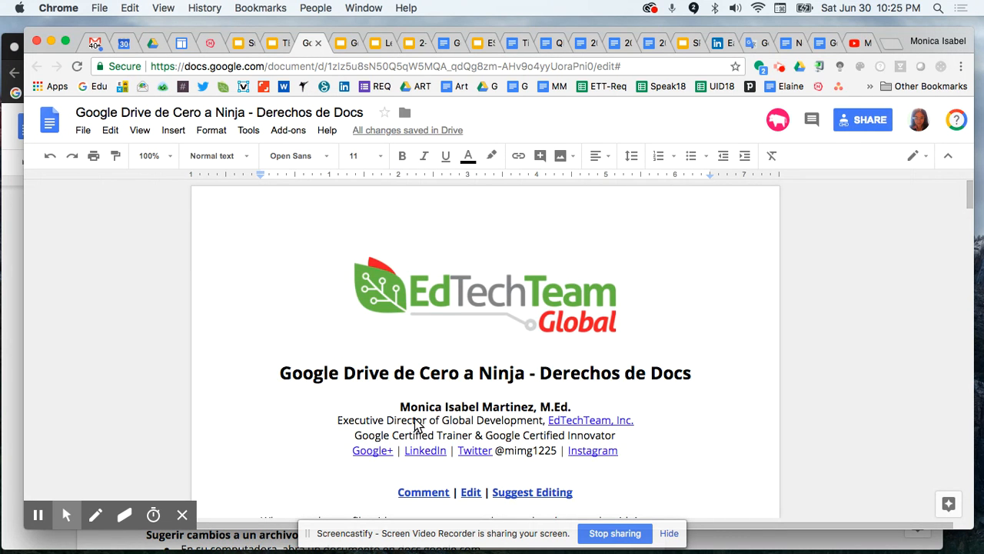
Accept the suggestion replacing "c" with "C" in the "Suggest changes to a file" heading and reject the suggested deletion of "(by selecting the check mark)"
scroll(415, 427, down, 5)
scroll(415, 424, down, 15)
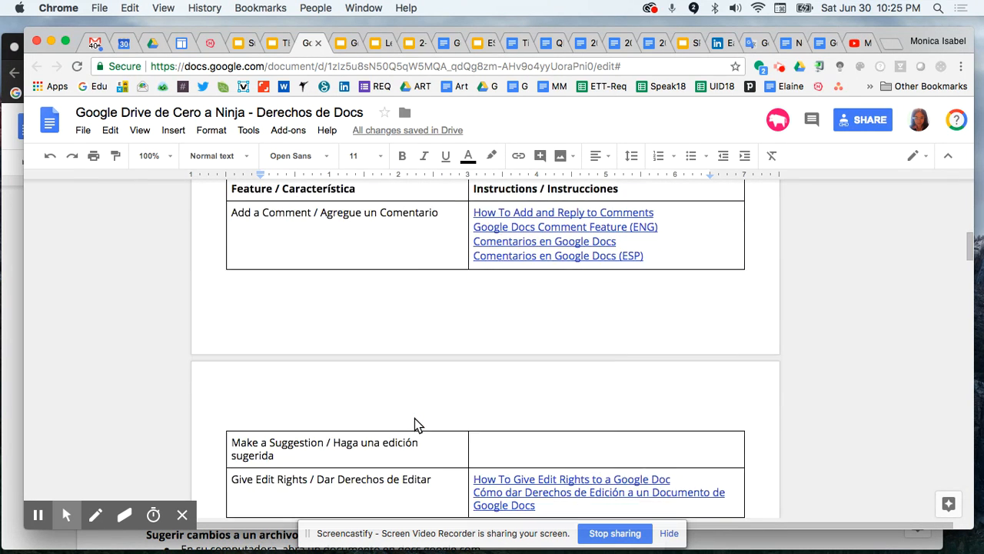
scroll(416, 425, down, 20)
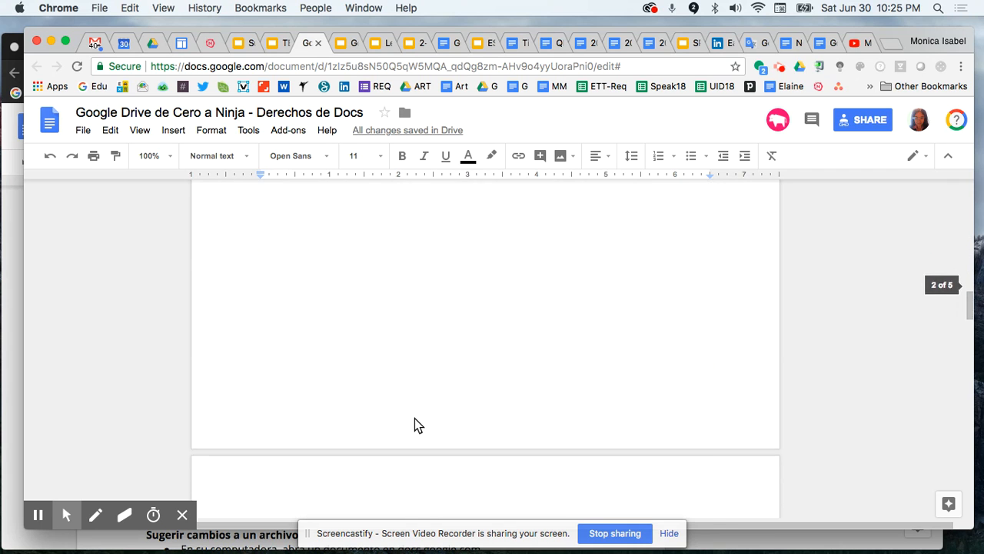
scroll(415, 426, down, 15)
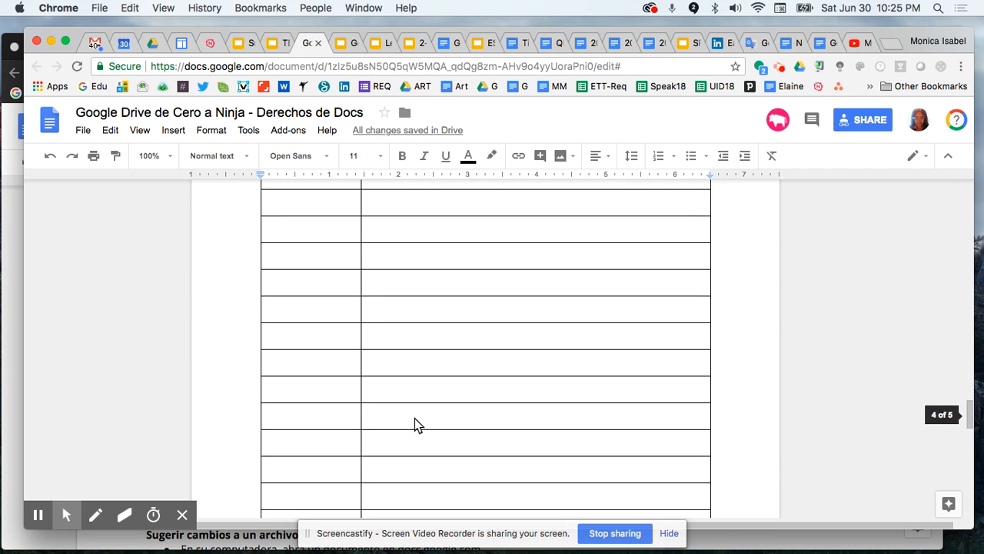
scroll(415, 425, down, 6)
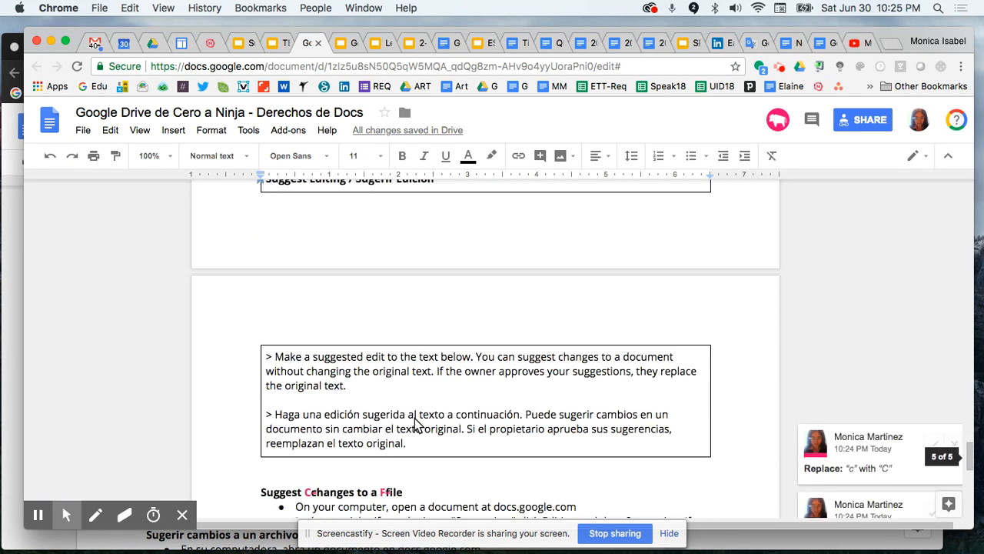
scroll(415, 425, down, 2)
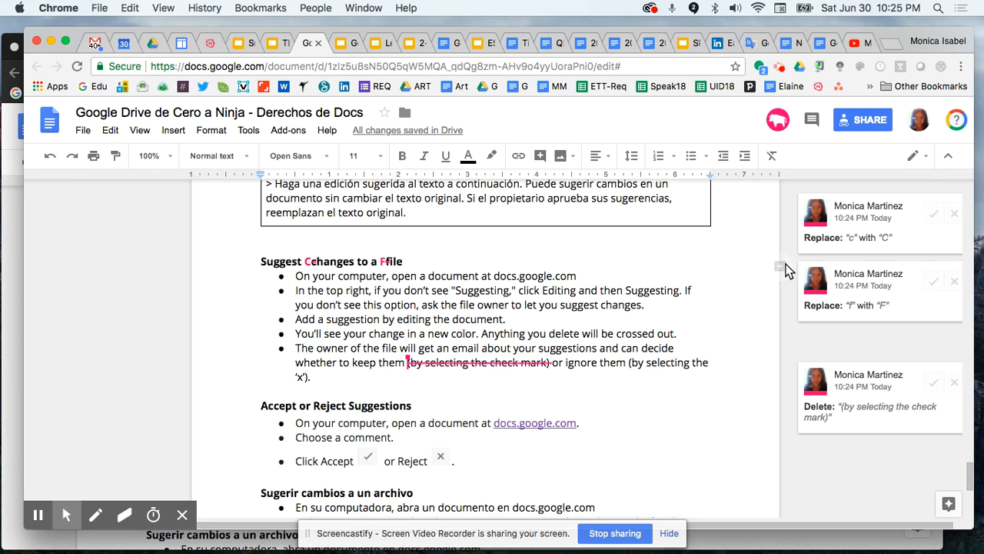
click(934, 215)
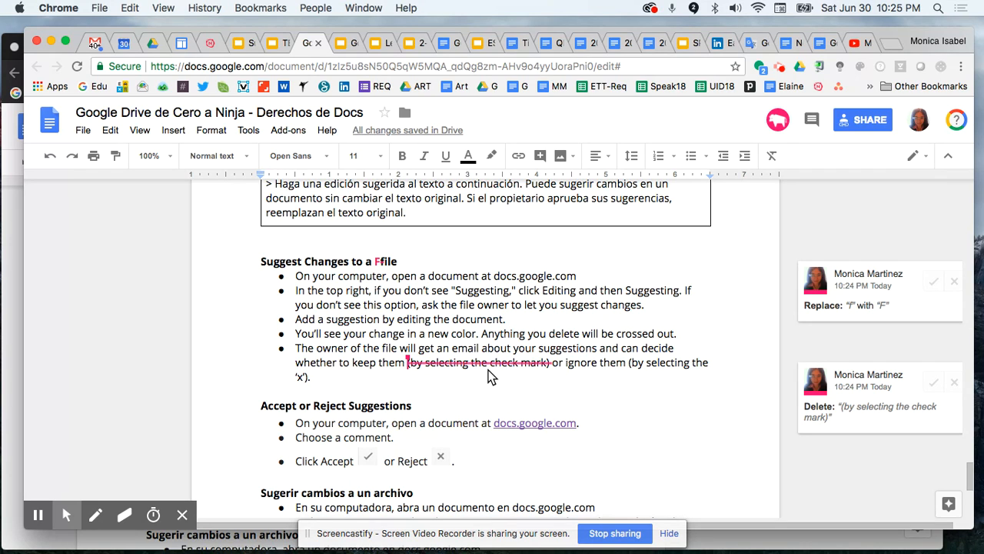
click(955, 385)
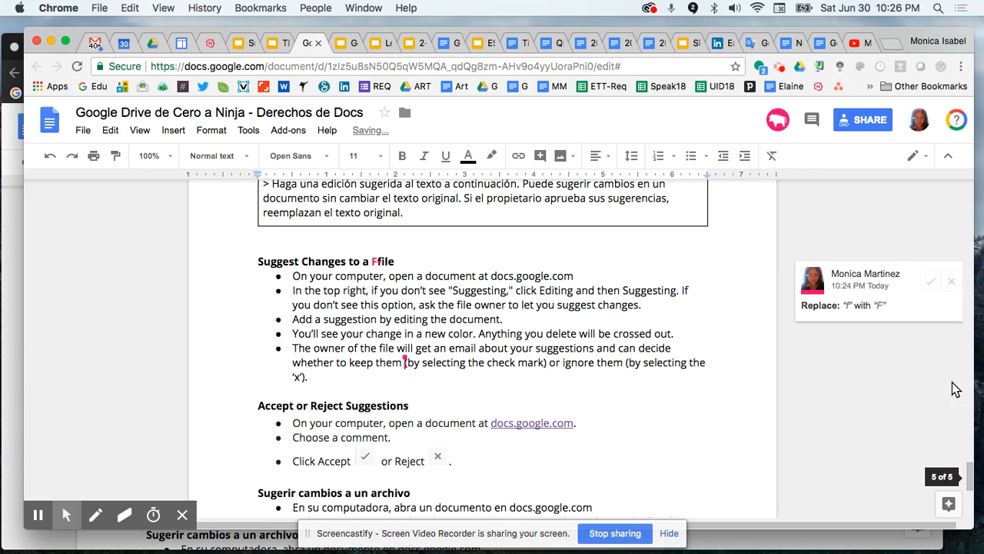